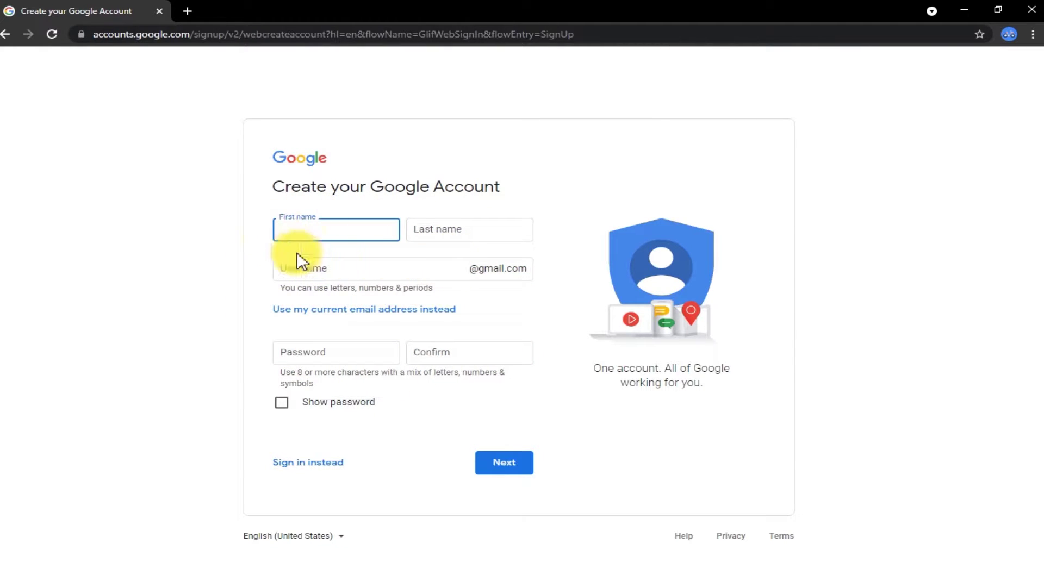
# Step: Enter a first name on the Google account form and move to the Last name field
pyautogui.press('Return')
pyautogui.write('h')
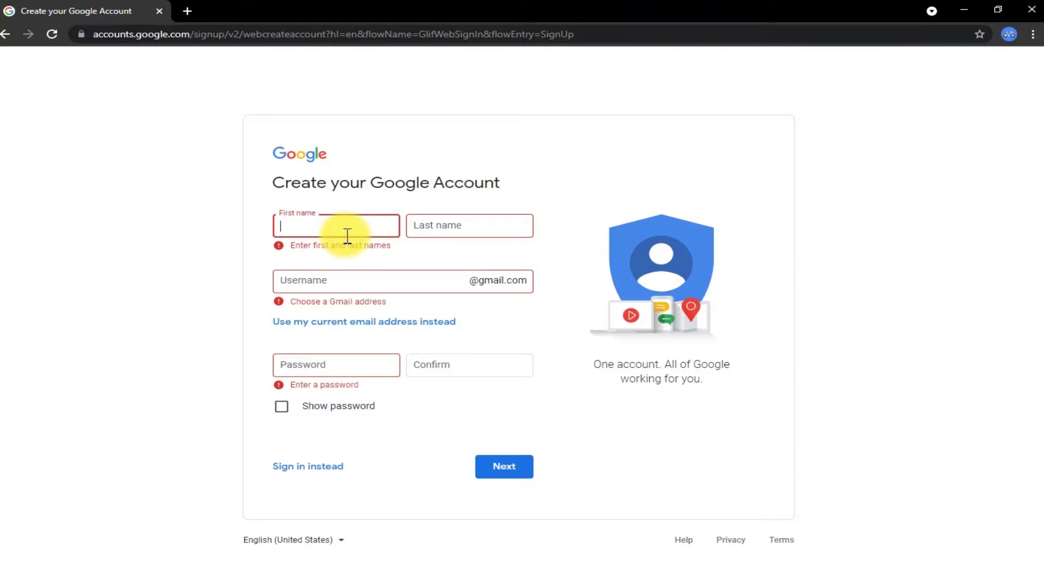
pyautogui.write('H')
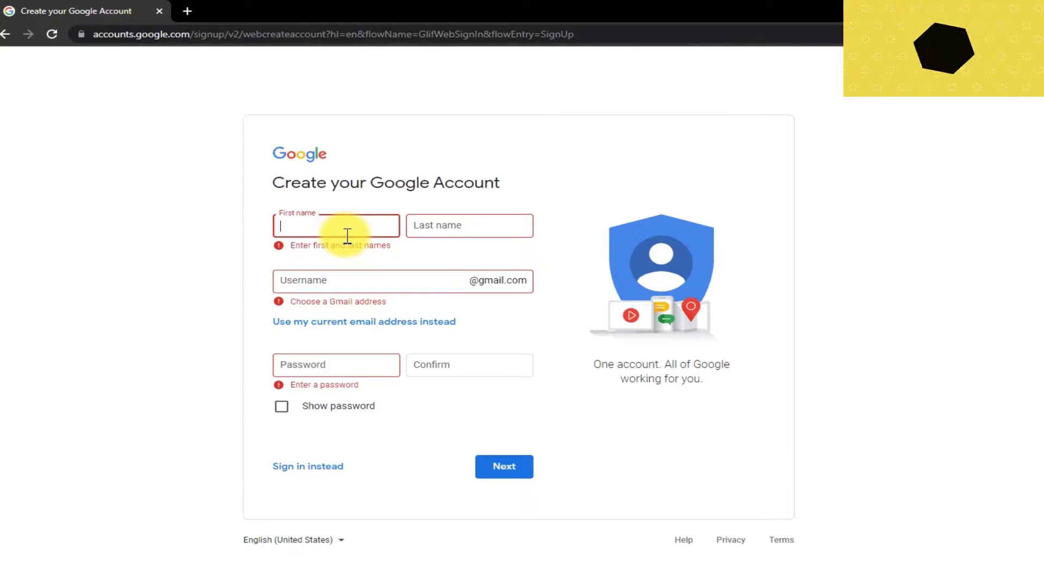
pyautogui.write('EA')
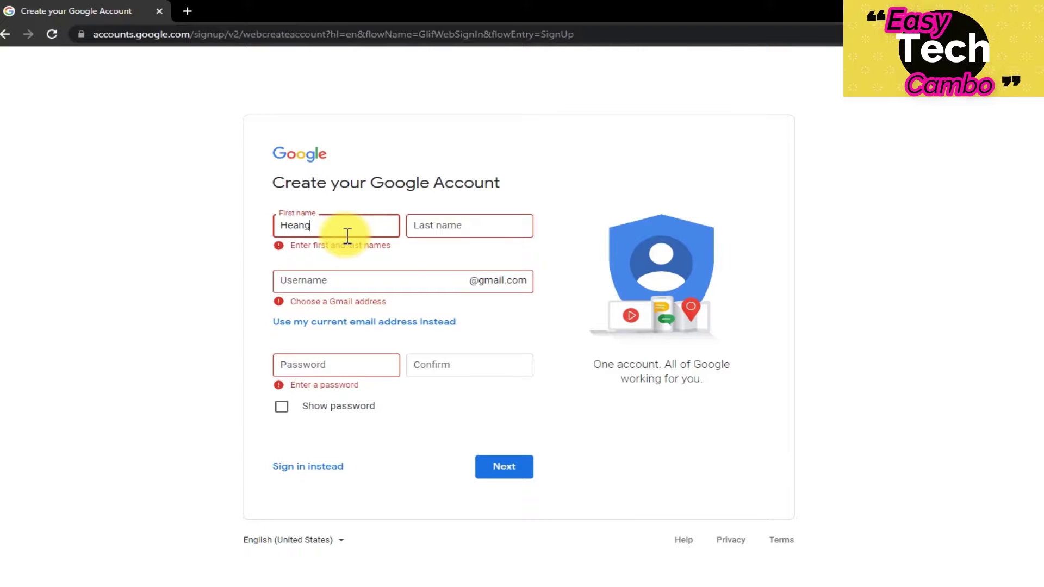
pyautogui.click(446, 226)
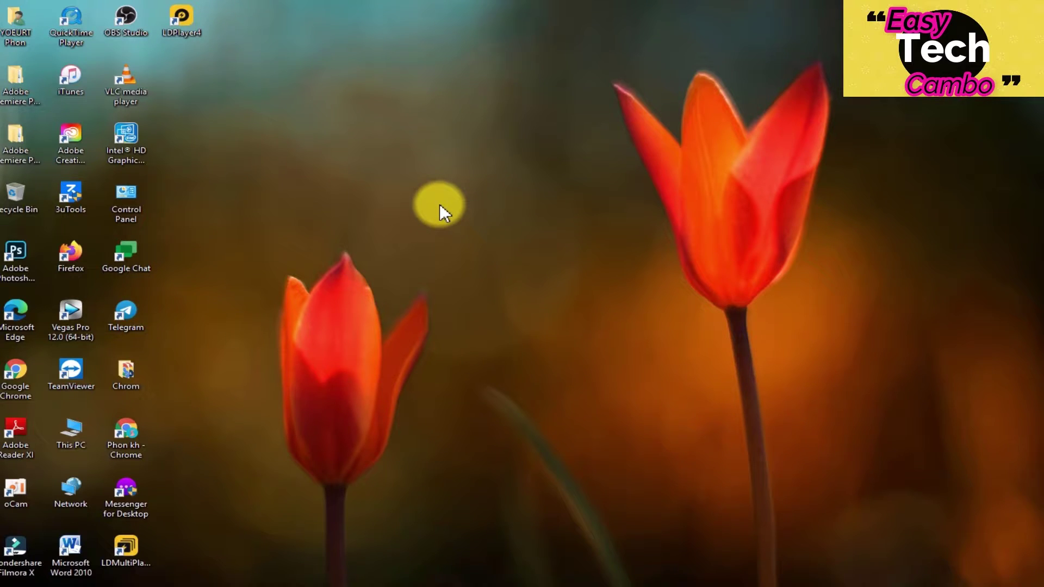
# Step: Restore the Chrome window on the New Tab page from its taskbar preview
pyautogui.moveTo(569, 577)
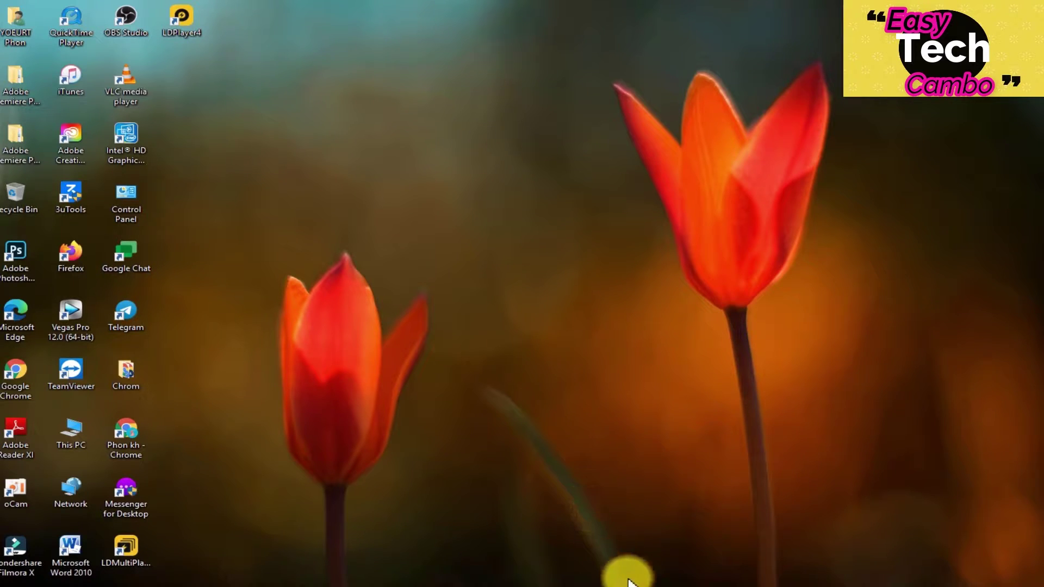
pyautogui.moveTo(629, 585)
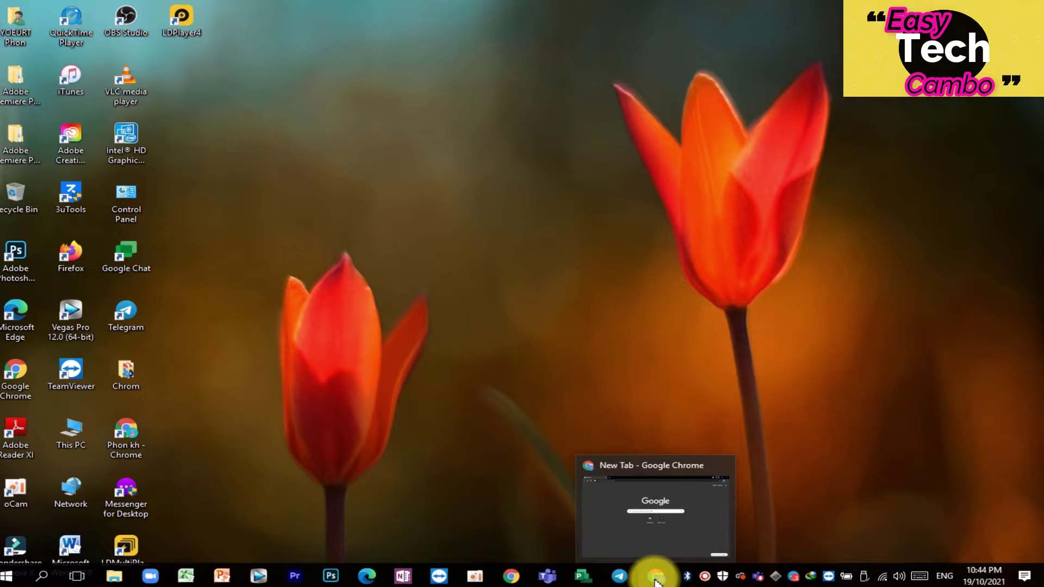
pyautogui.click(656, 580)
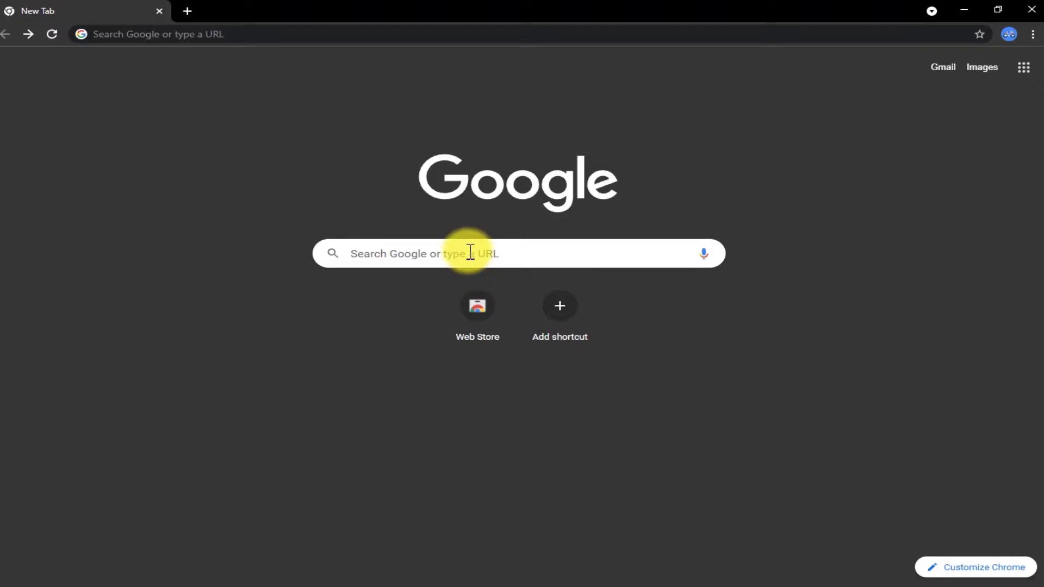
# Step: Search Google for 'gmail.com' to bring up the Gmail results page
pyautogui.click(429, 254)
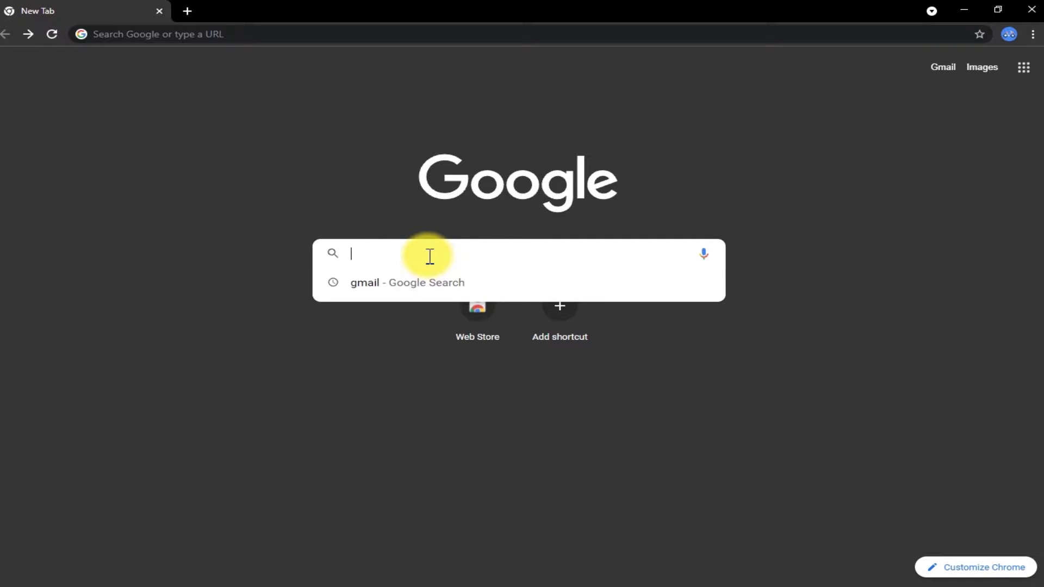
pyautogui.click(378, 172)
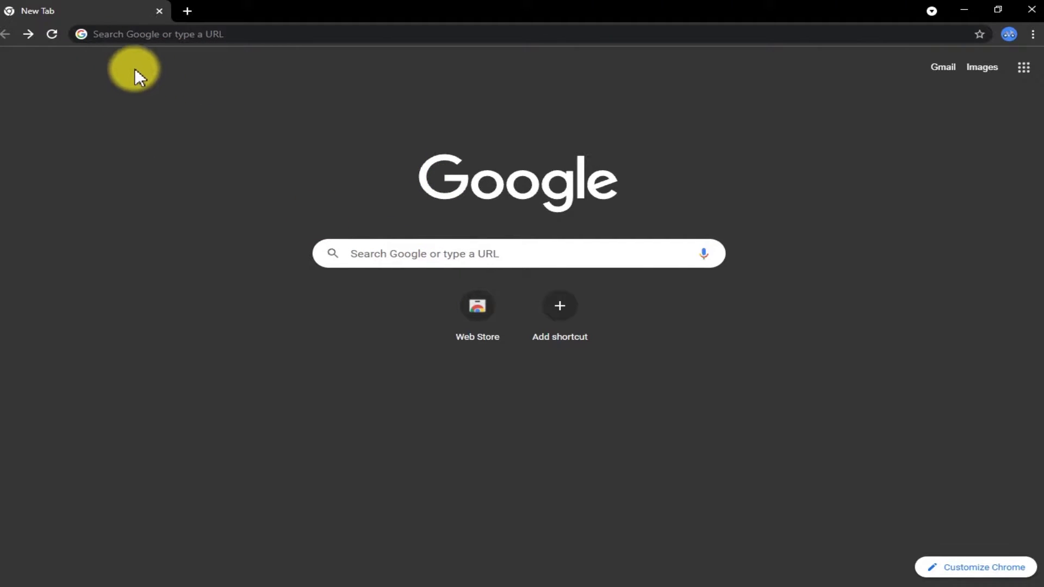
pyautogui.click(416, 254)
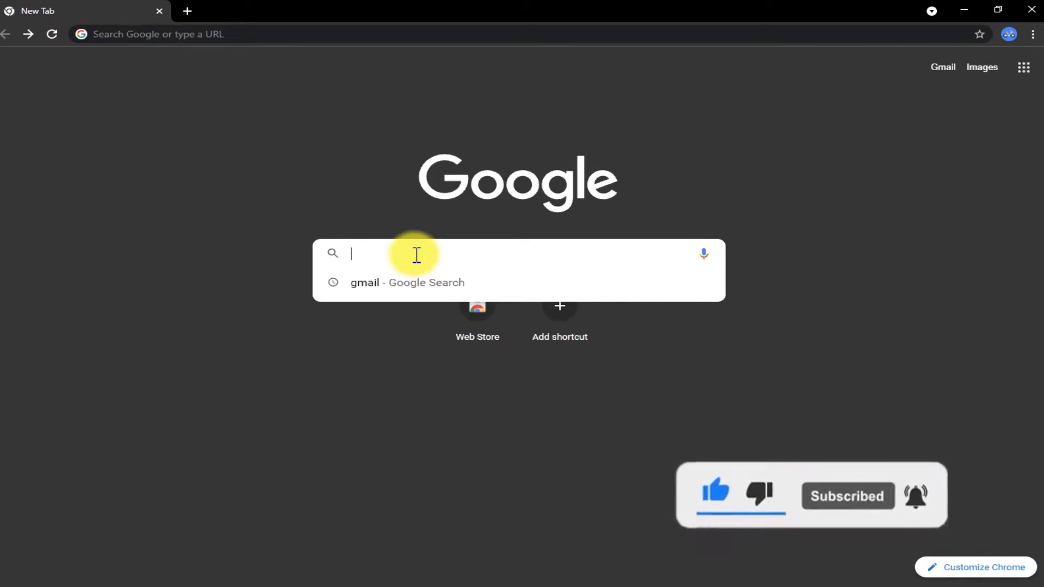
pyautogui.write('g')
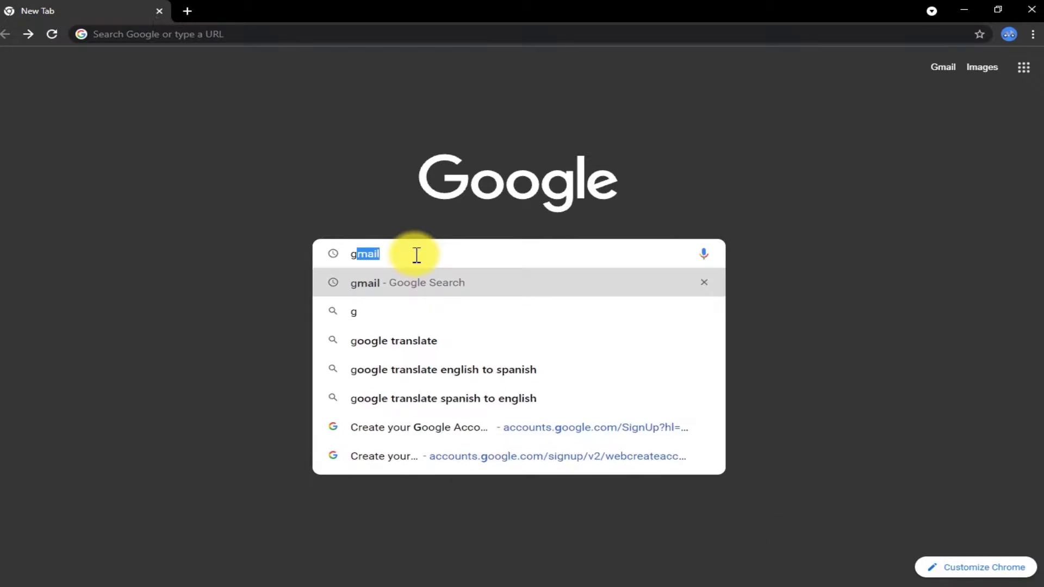
pyautogui.write('mail')
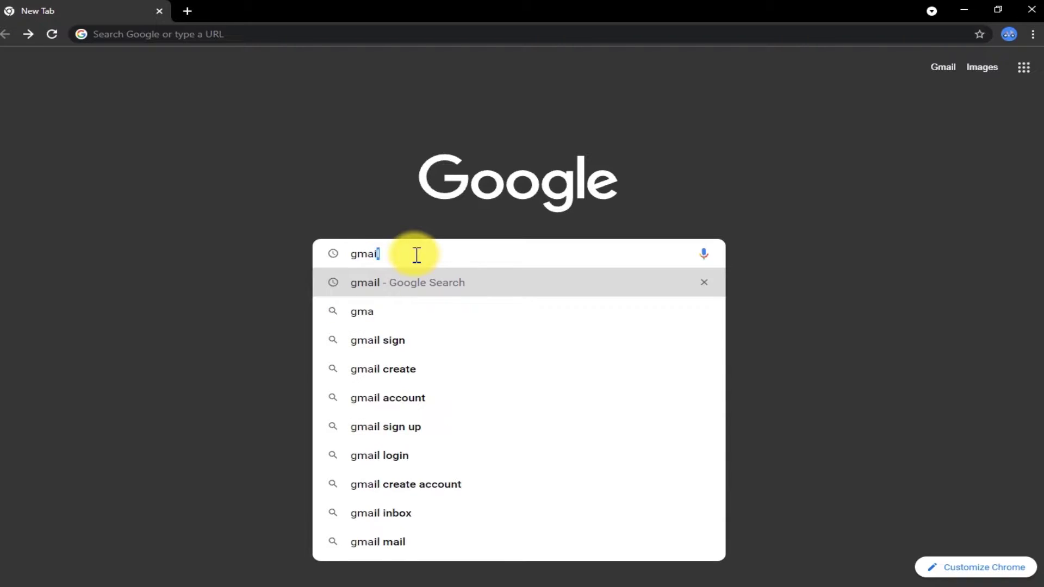
pyautogui.write('.com')
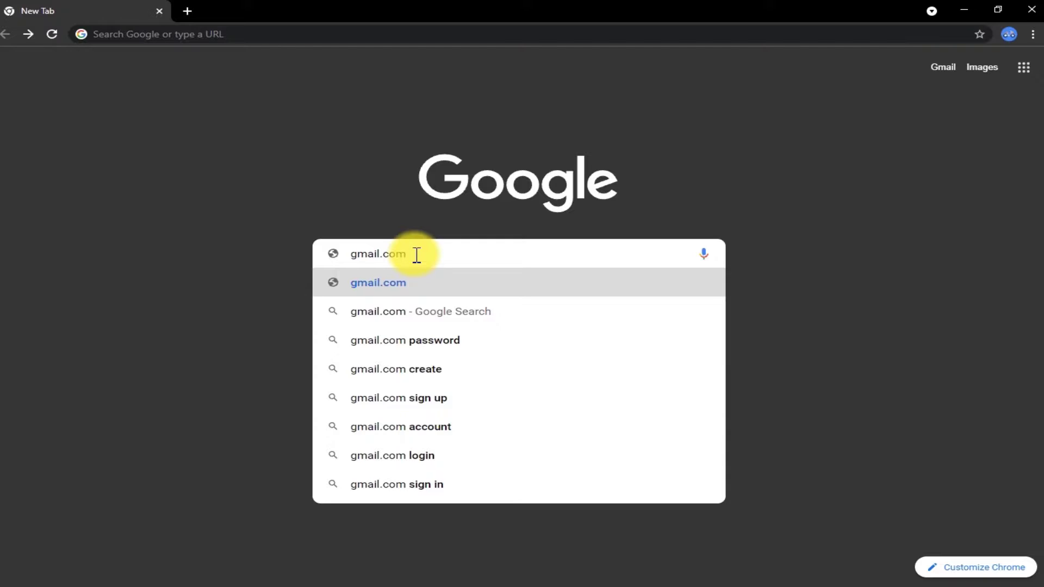
pyautogui.press('Return')
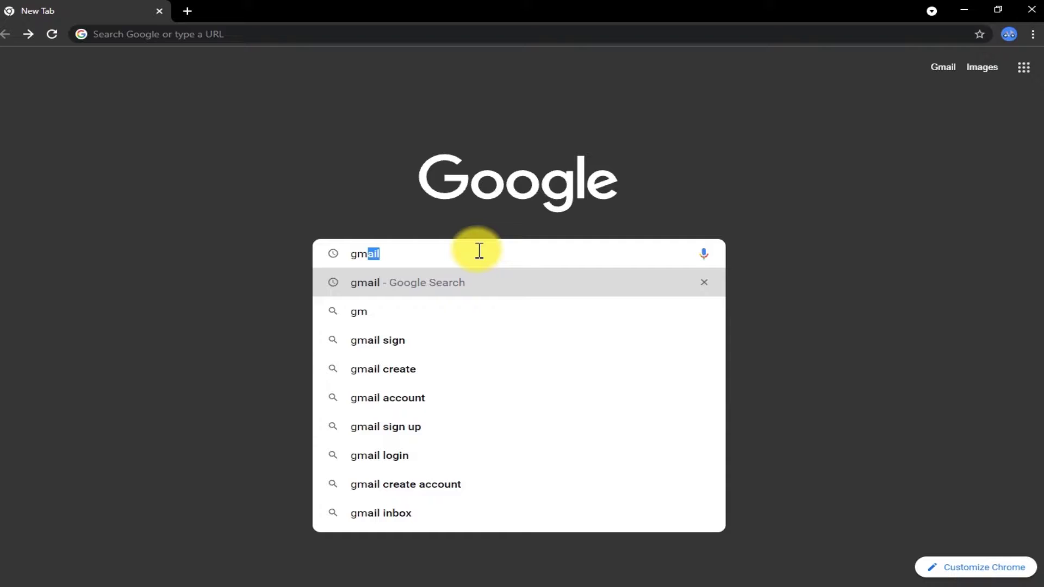
pyautogui.press('Return')
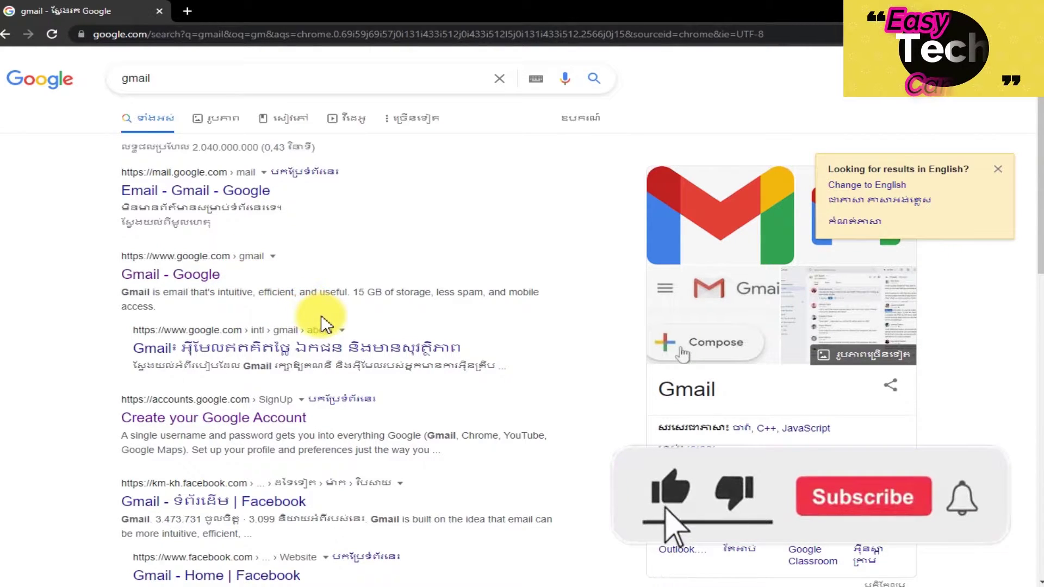
# Step: Scroll the results and open the 'Create your Google Account' link from accounts.google.com
pyautogui.scroll(-3, 310, 319)
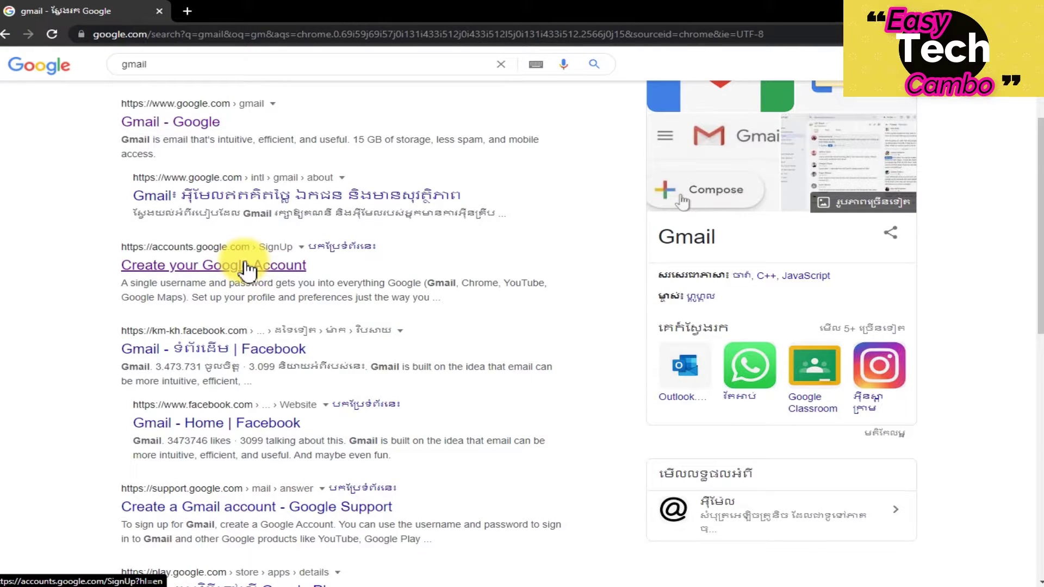
pyautogui.click(244, 267)
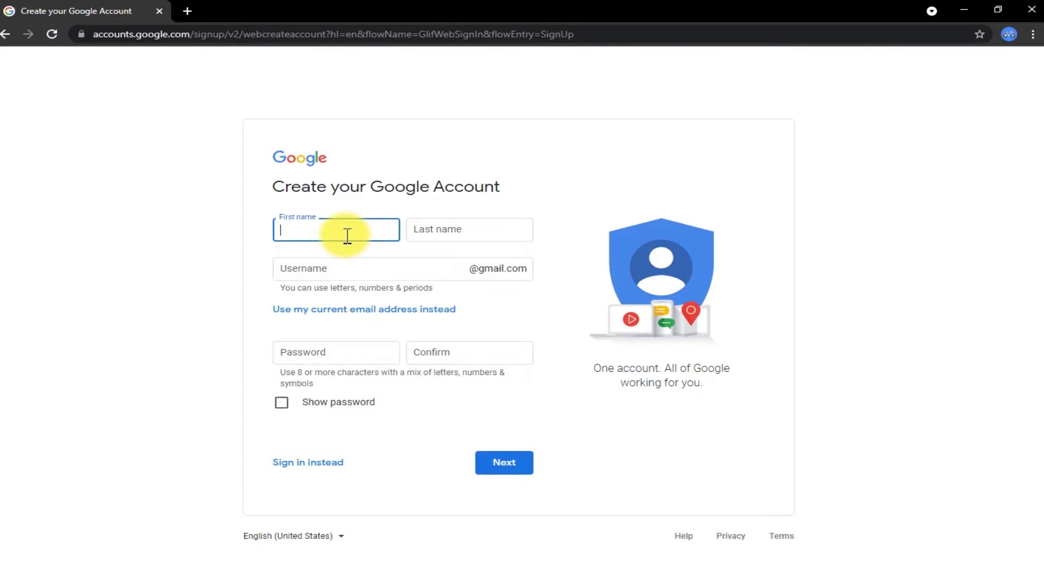
# Step: Type the account holder's first name, correcting a mistyped letter
pyautogui.press('Return')
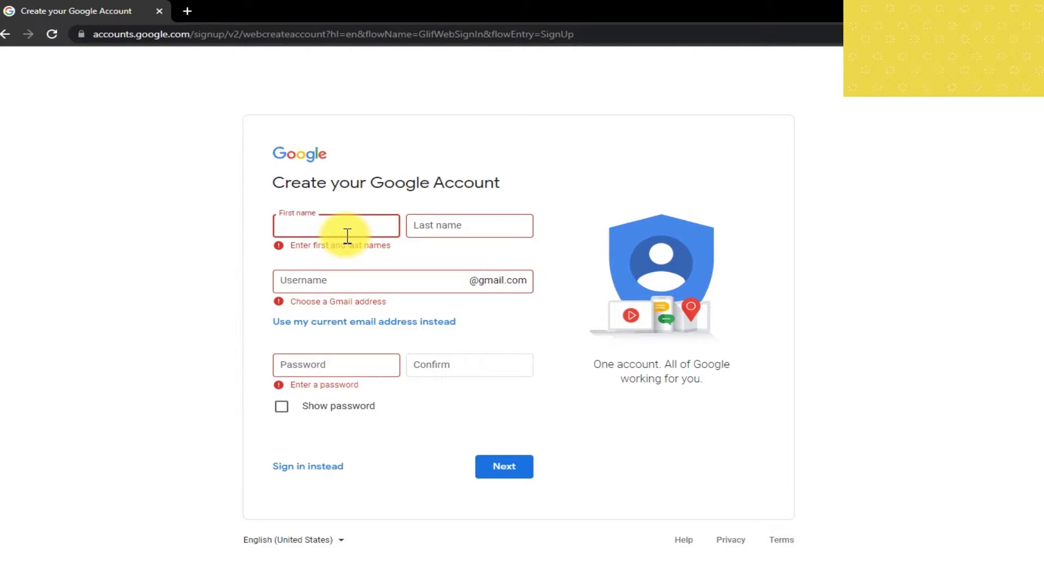
pyautogui.write('H')
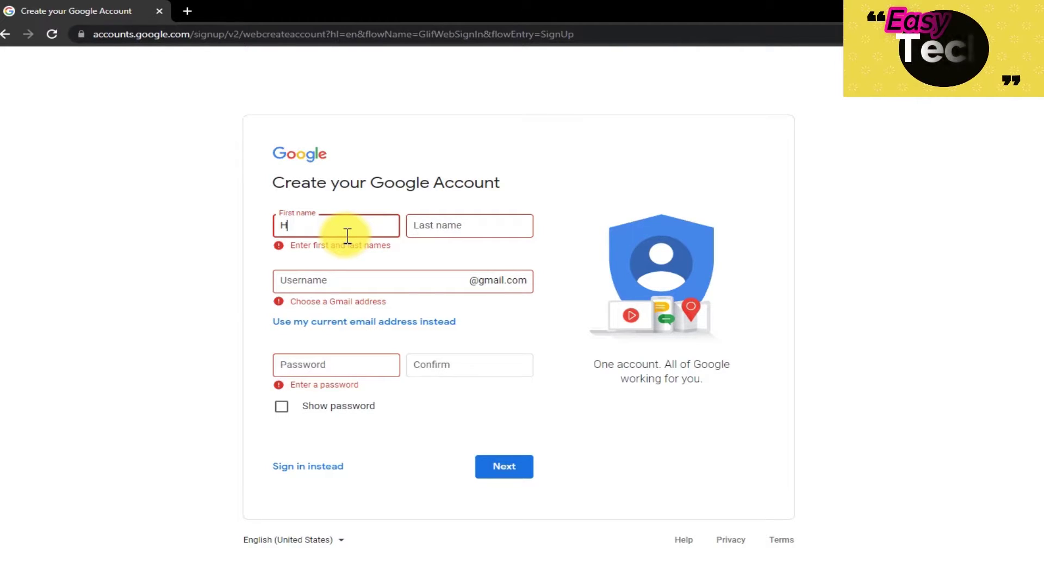
pyautogui.write('EA')
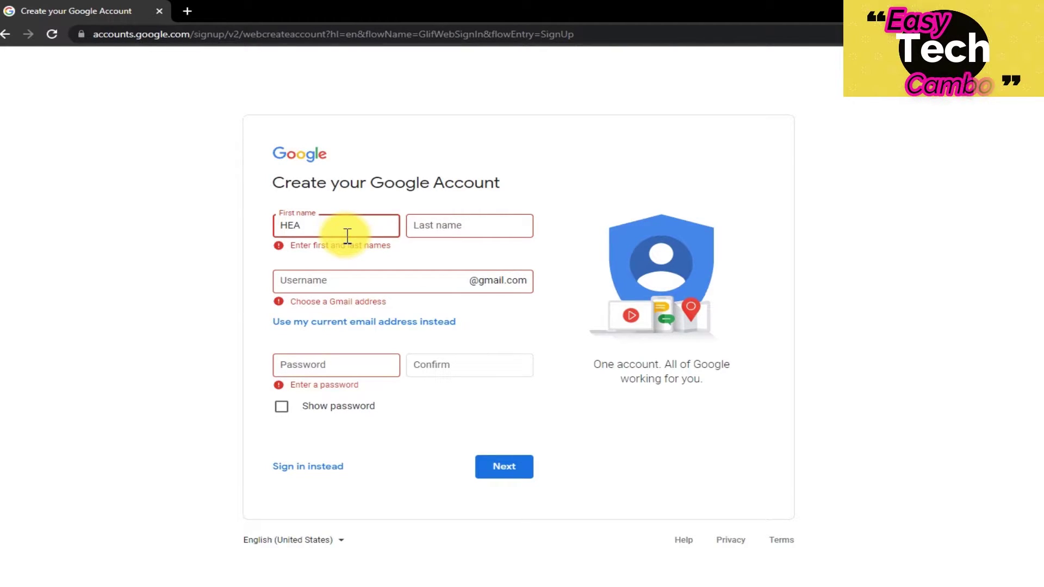
pyautogui.press('BackSpace')
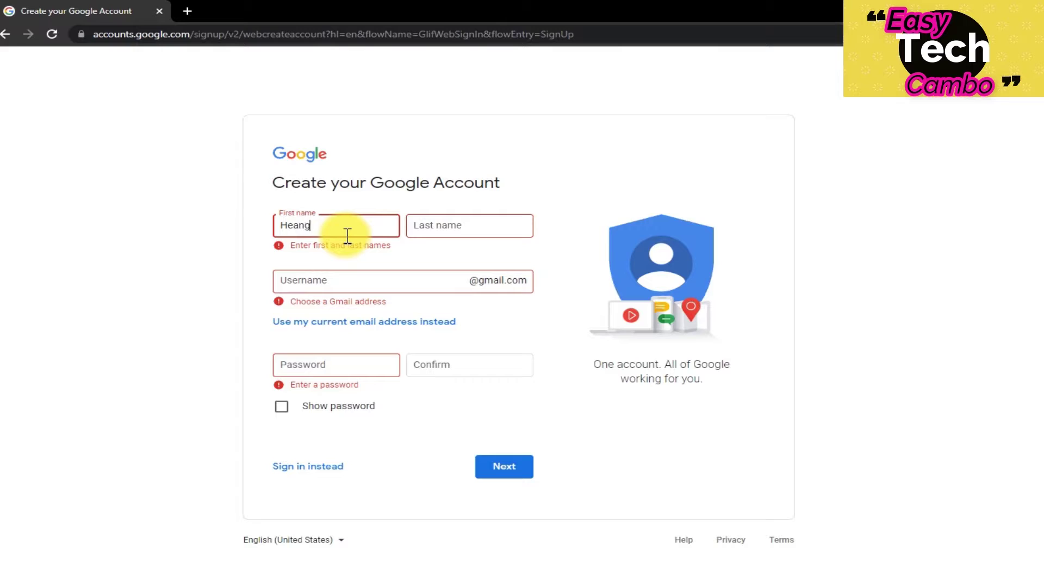
# Step: Enter the account holder's surname in the Last name field
pyautogui.click(447, 227)
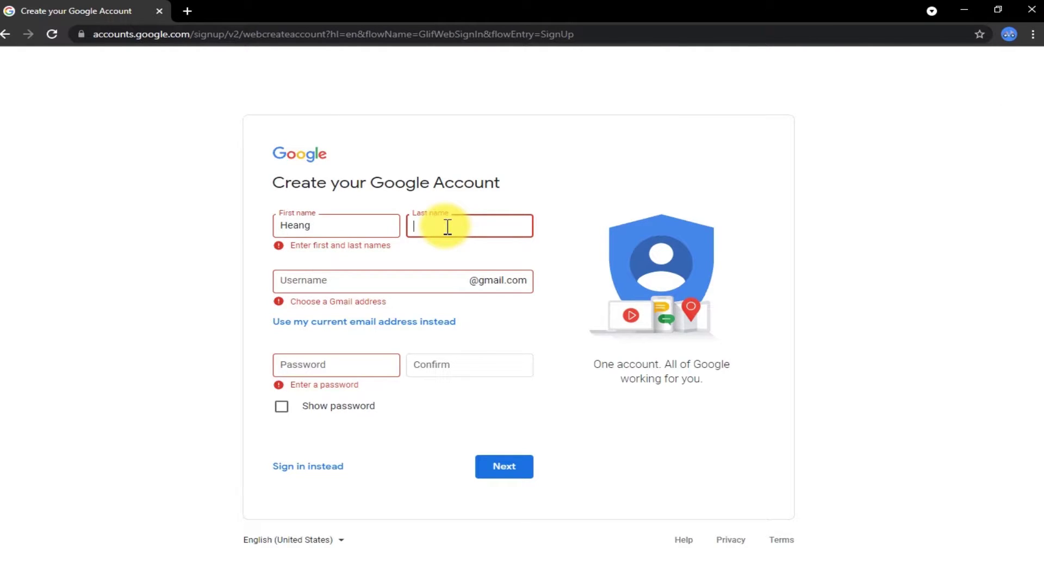
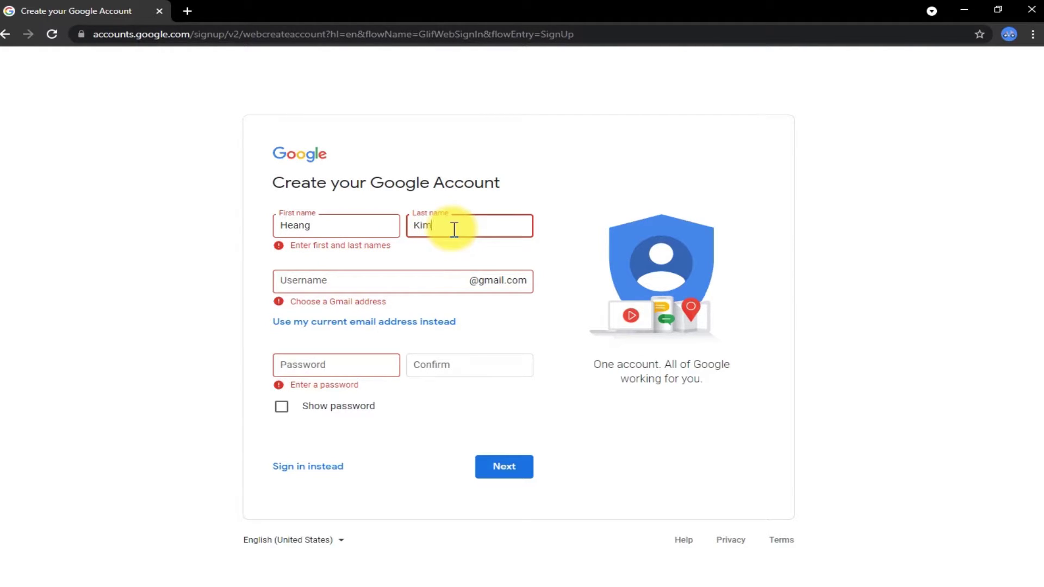
pyautogui.click(399, 282)
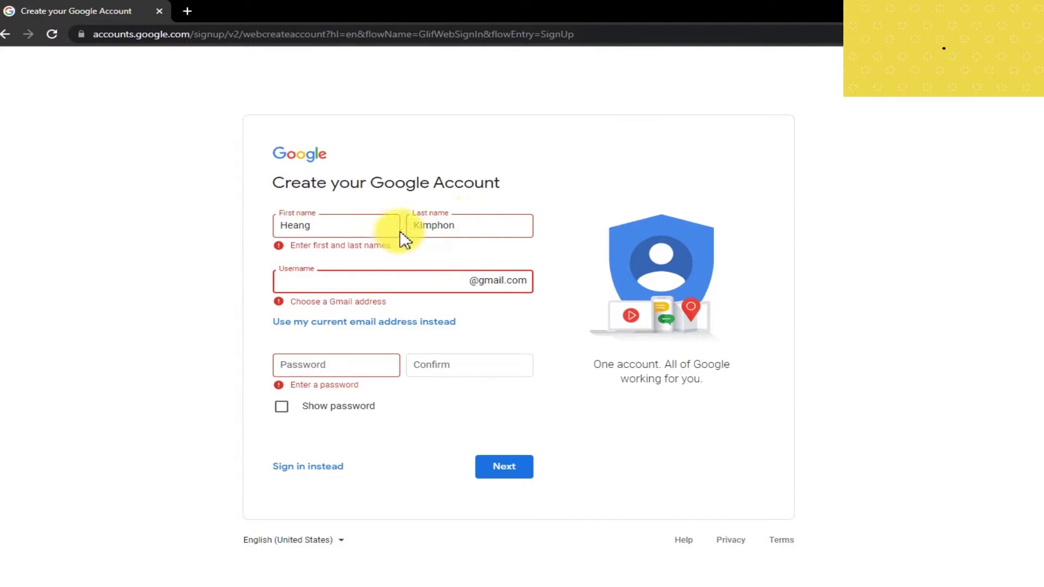
# Step: Enter a Gmail username built from the holder's name with the suffix 69
pyautogui.click(373, 284)
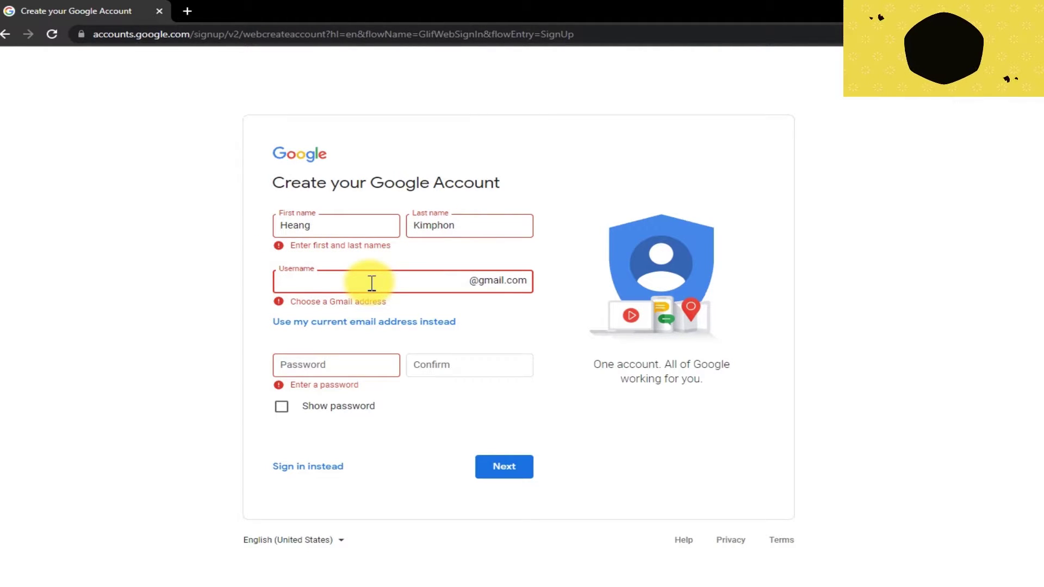
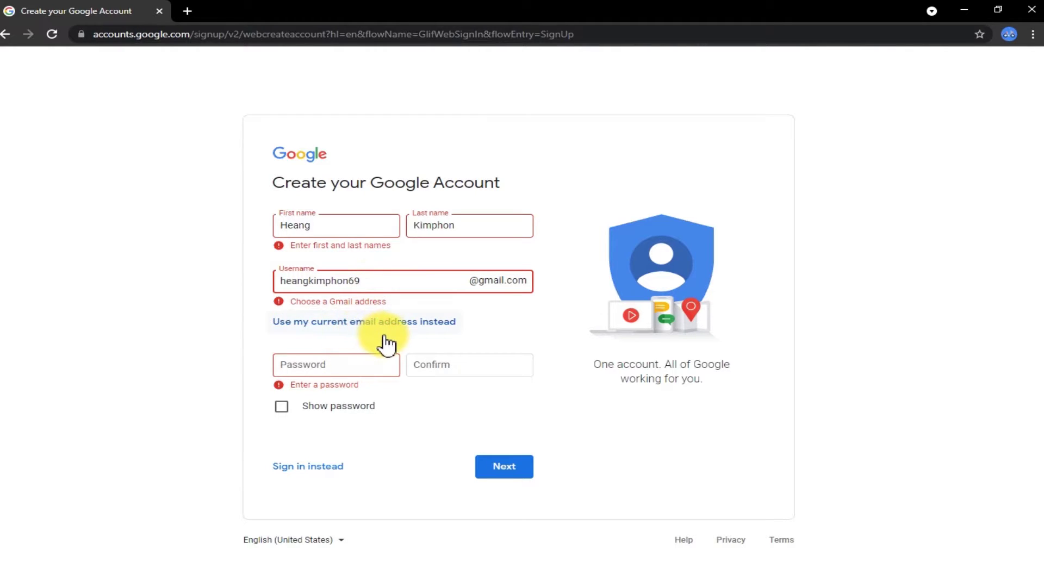
pyautogui.click(354, 366)
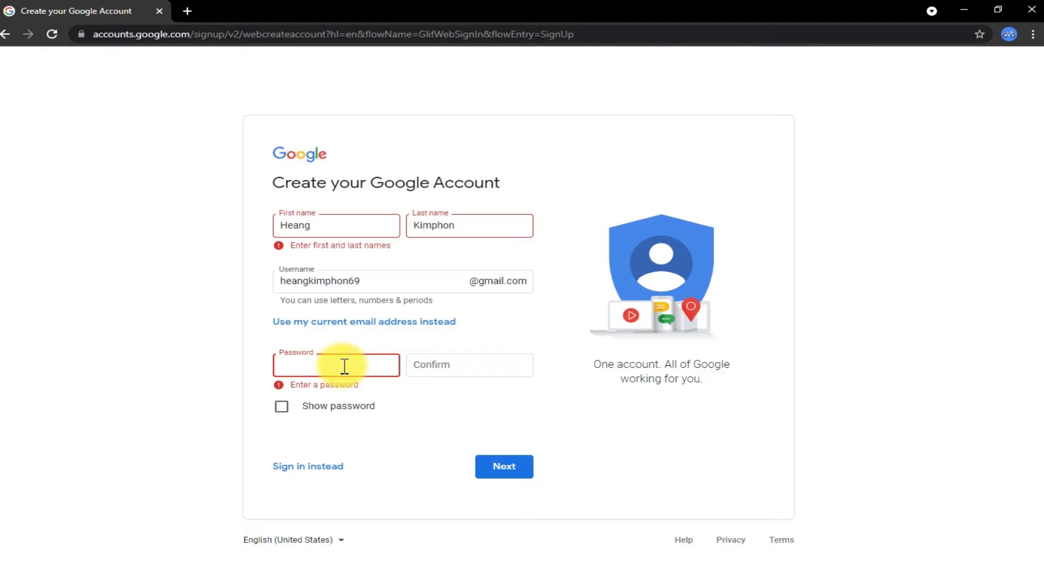
# Step: Type an eight-character password into the Password field, fixing an early mistake
pyautogui.write('••')
pyautogui.press('BackSpace')
pyautogui.press('BackSpace')
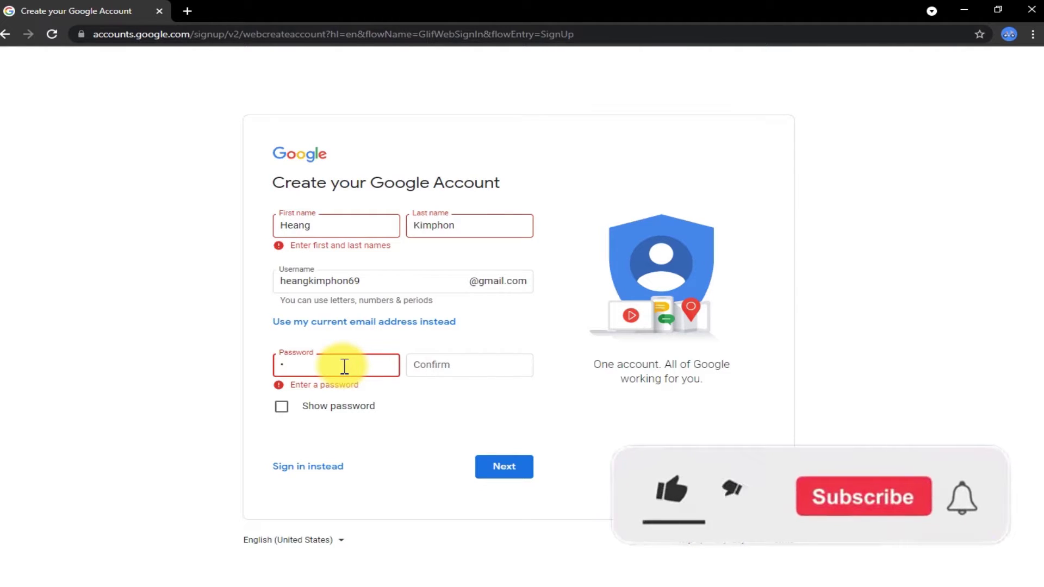
pyautogui.write('•••')
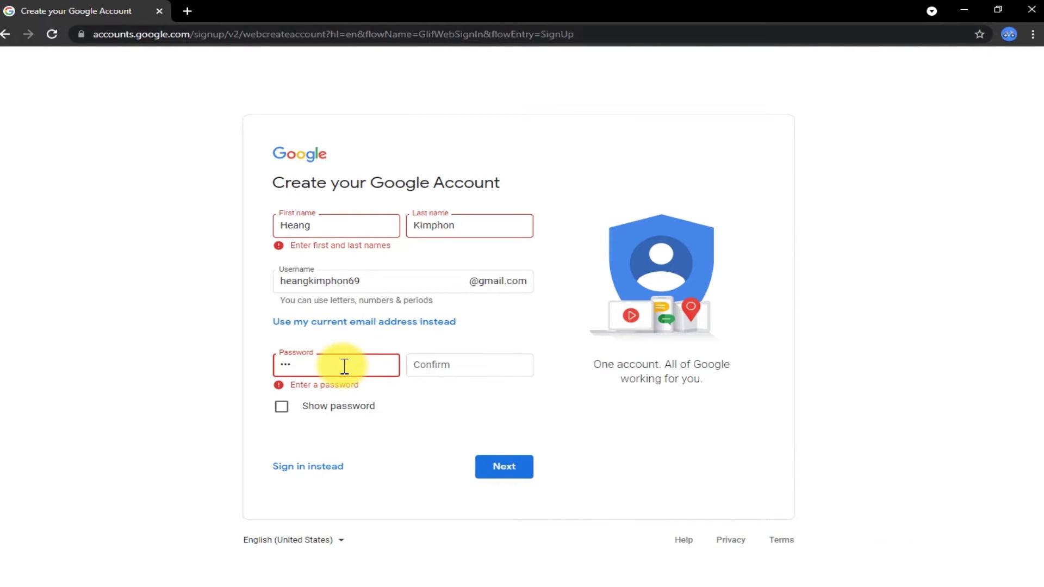
pyautogui.write('•')
pyautogui.write('••')
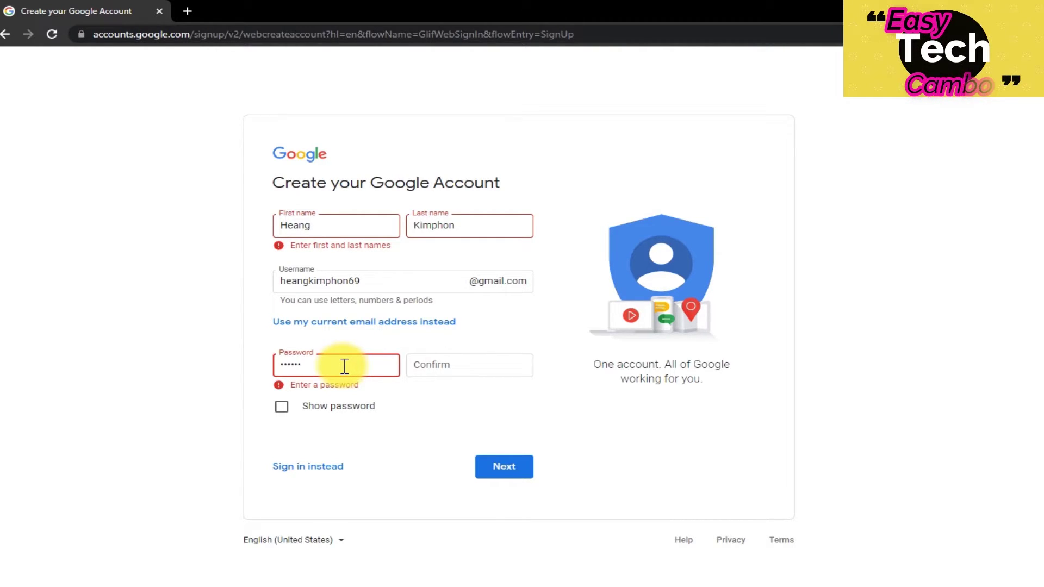
pyautogui.write('••')
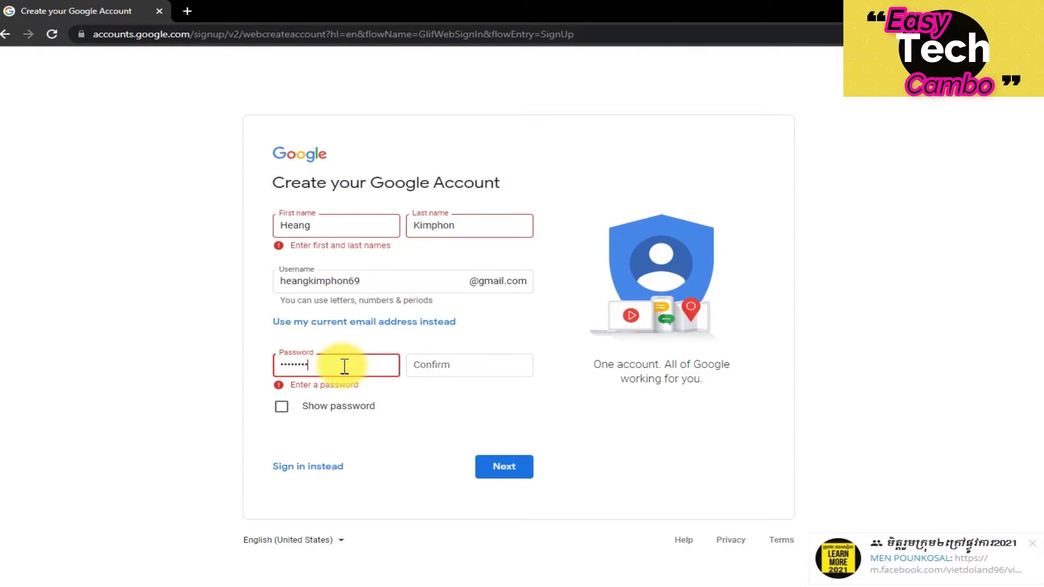
# Step: Retype the password in the Confirm field and submit the page with Next
pyautogui.click(458, 366)
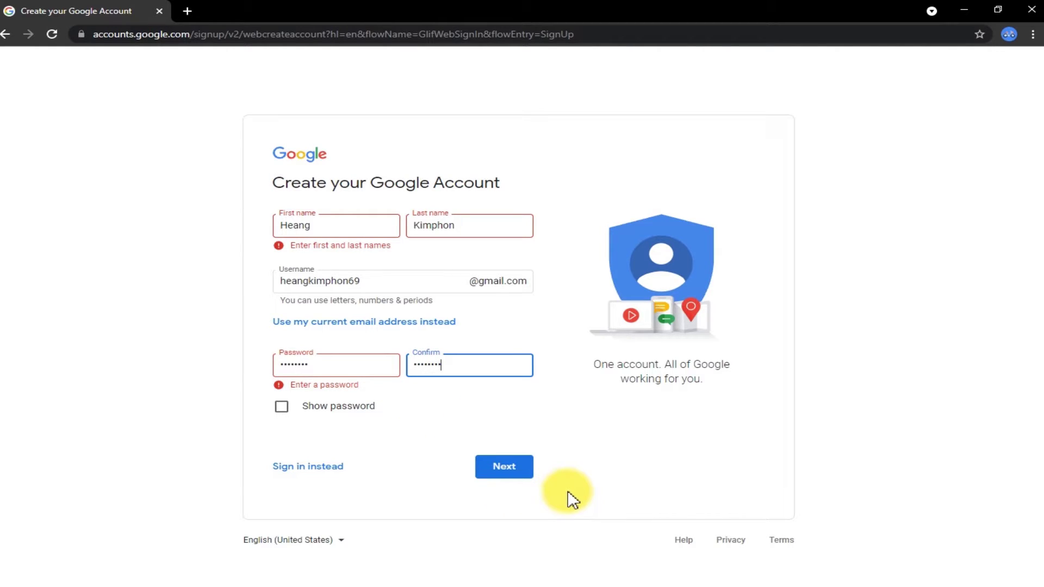
pyautogui.click(505, 473)
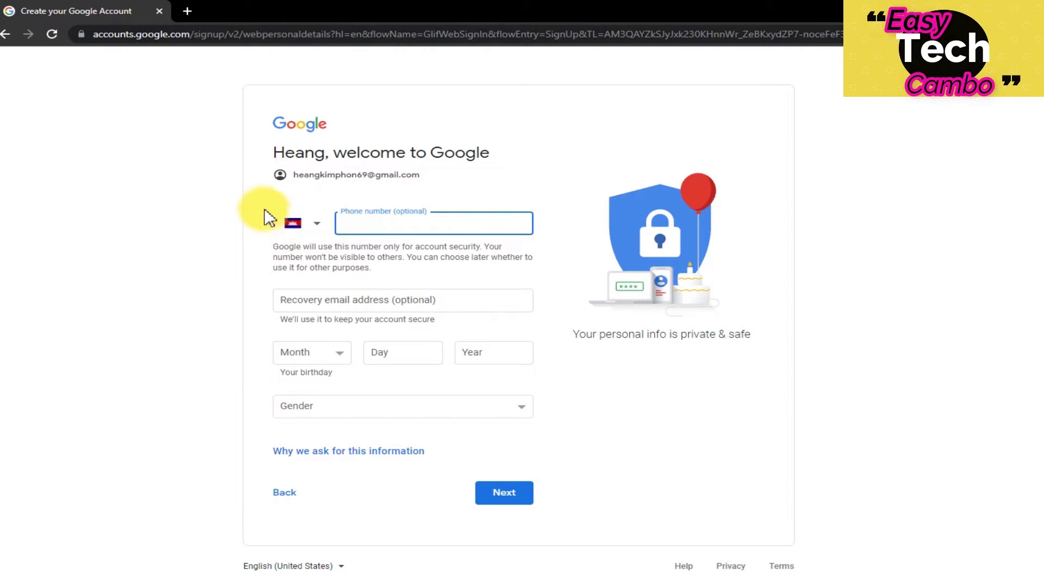
# Step: Browse the phone country-code list and close it with Cambodia still selected
pyautogui.click(321, 234)
pyautogui.scroll(-1, 358, 402)
pyautogui.scroll(1, 361, 391)
pyautogui.scroll(-4, 361, 389)
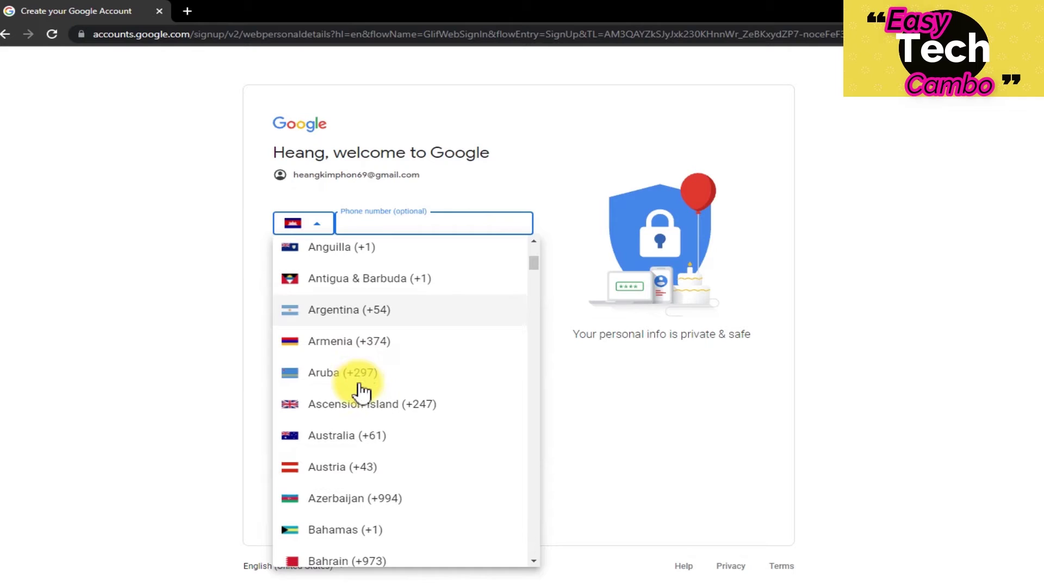
pyautogui.scroll(-5, 361, 394)
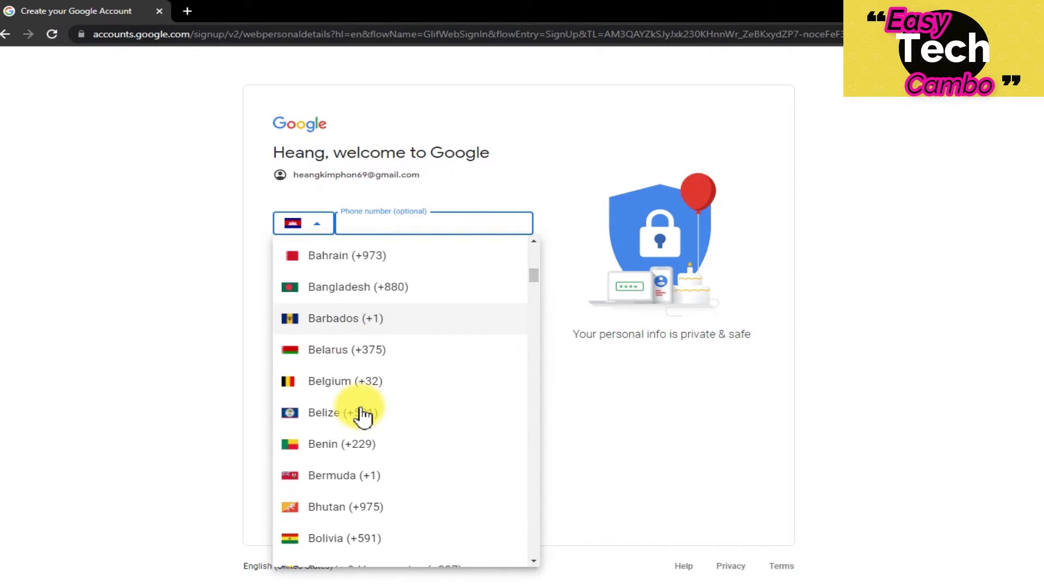
pyautogui.click(319, 233)
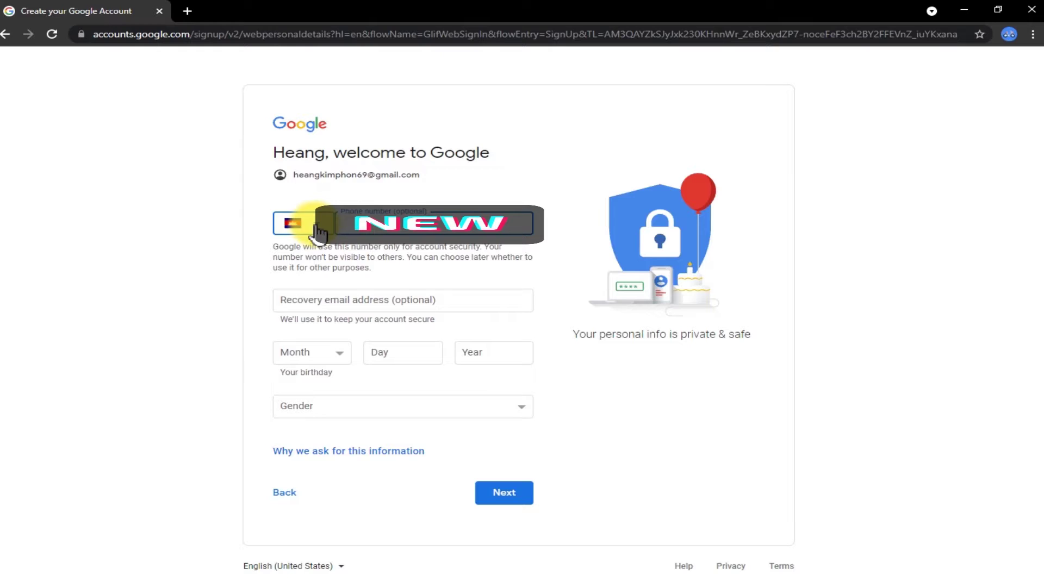
pyautogui.click(356, 228)
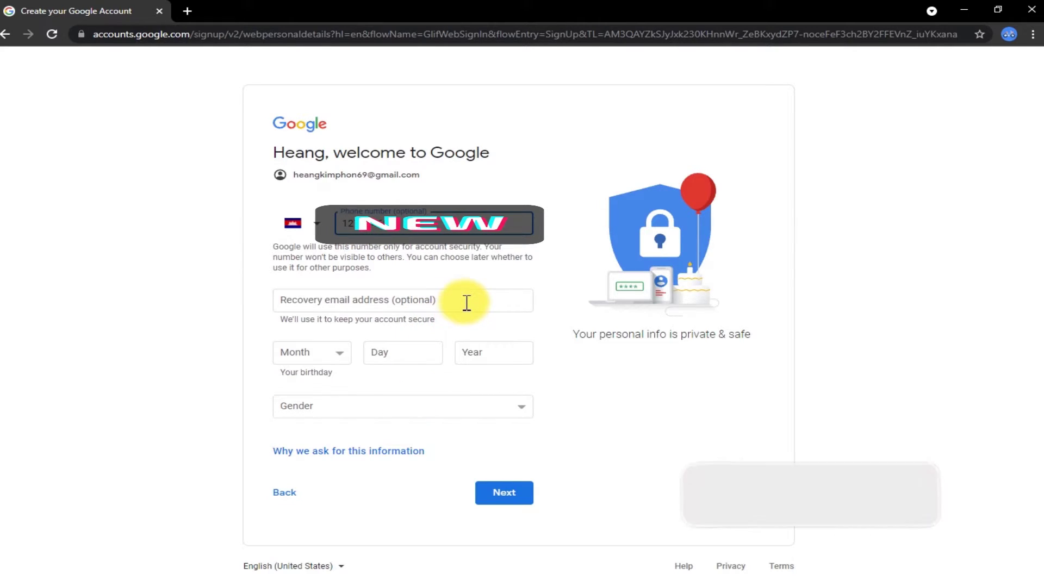
# Step: Enter a Gmail recovery address and press Next, revealing the missing birthday and gender
pyautogui.click(329, 302)
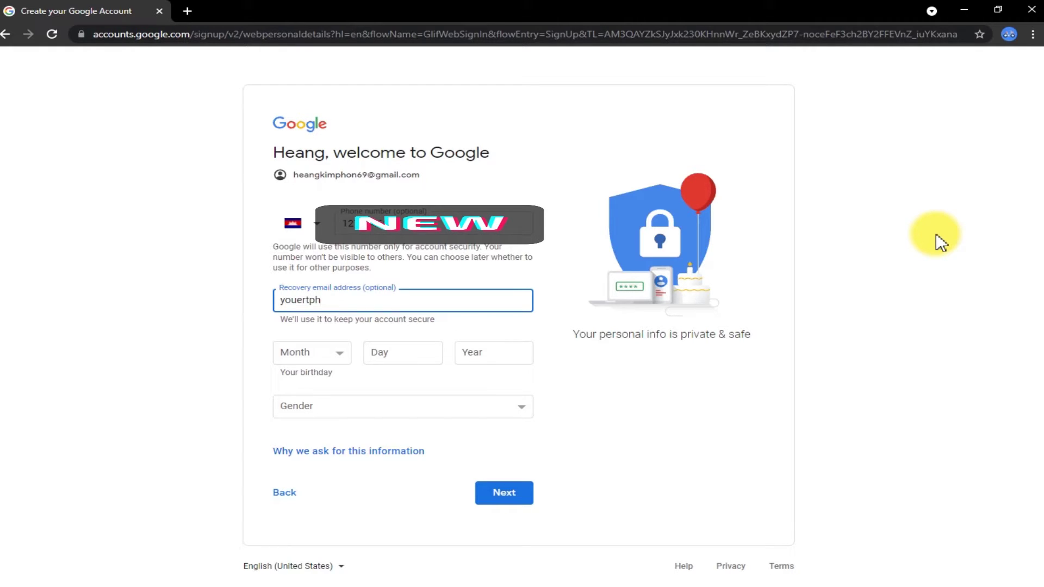
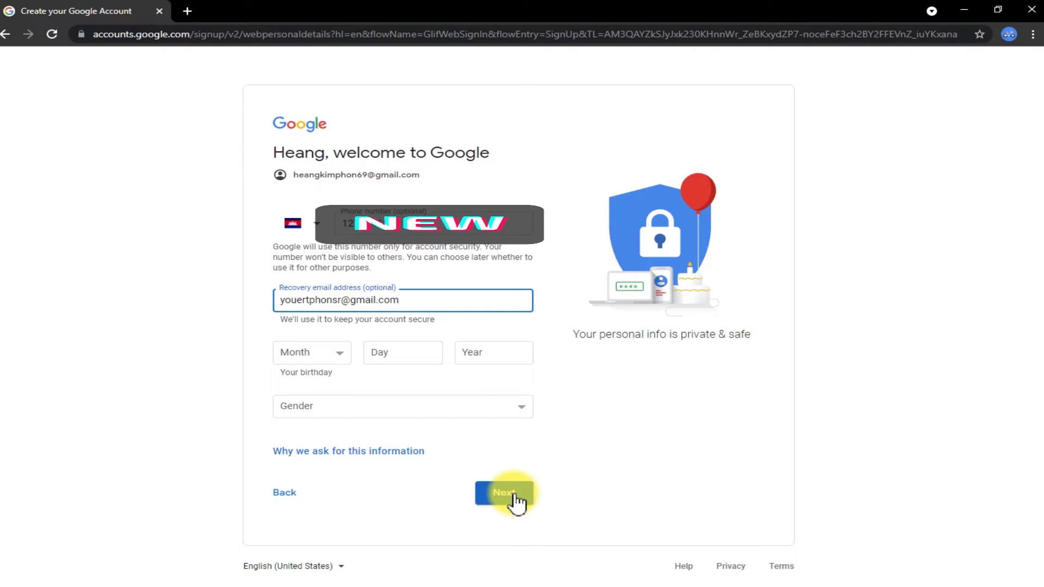
pyautogui.click(504, 492)
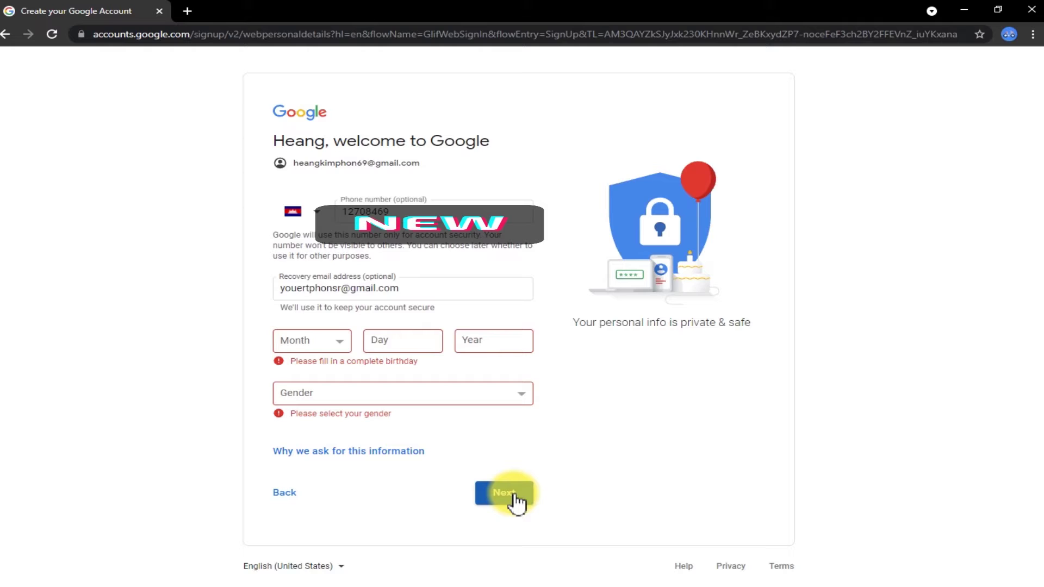
# Step: Set the birth month to January and the day to 20, then begin the year
pyautogui.click(339, 345)
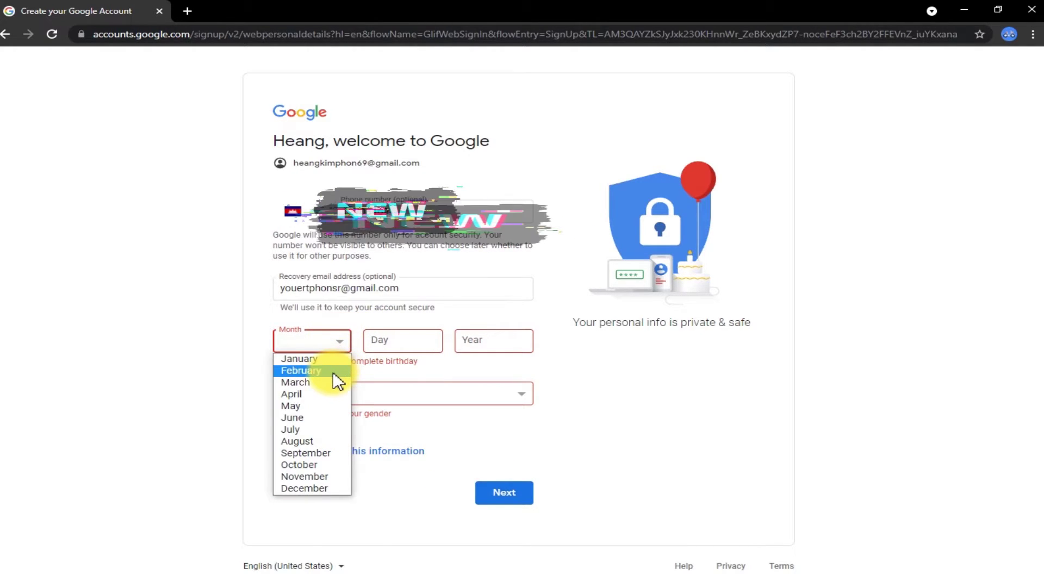
pyautogui.click(567, 395)
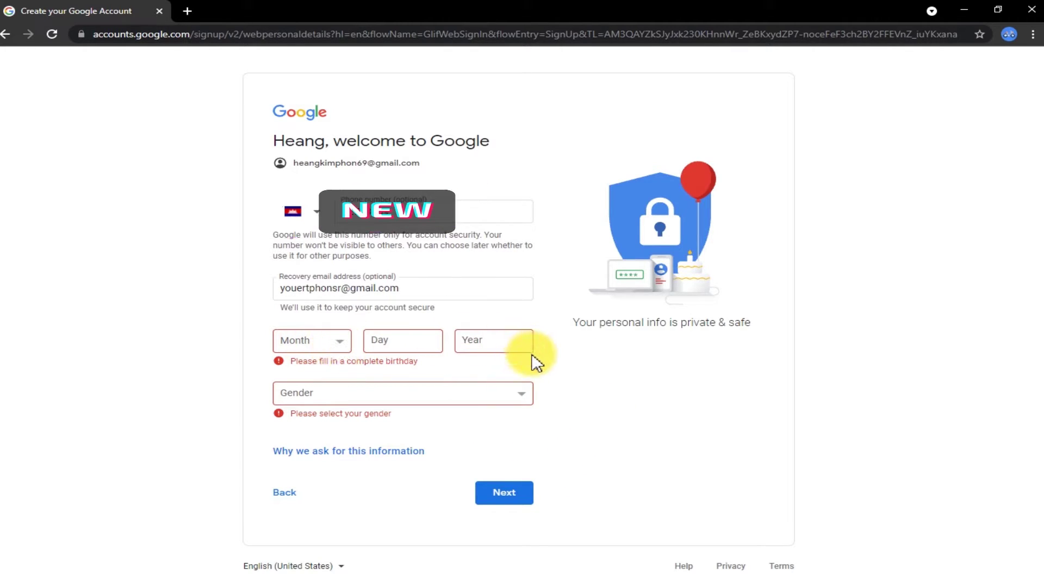
pyautogui.click(341, 342)
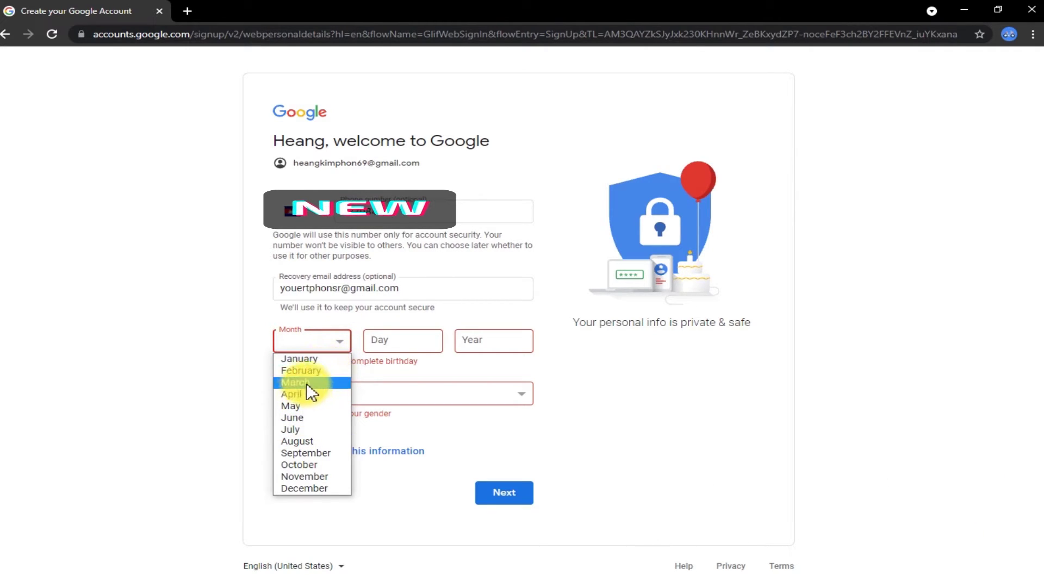
pyautogui.click(309, 359)
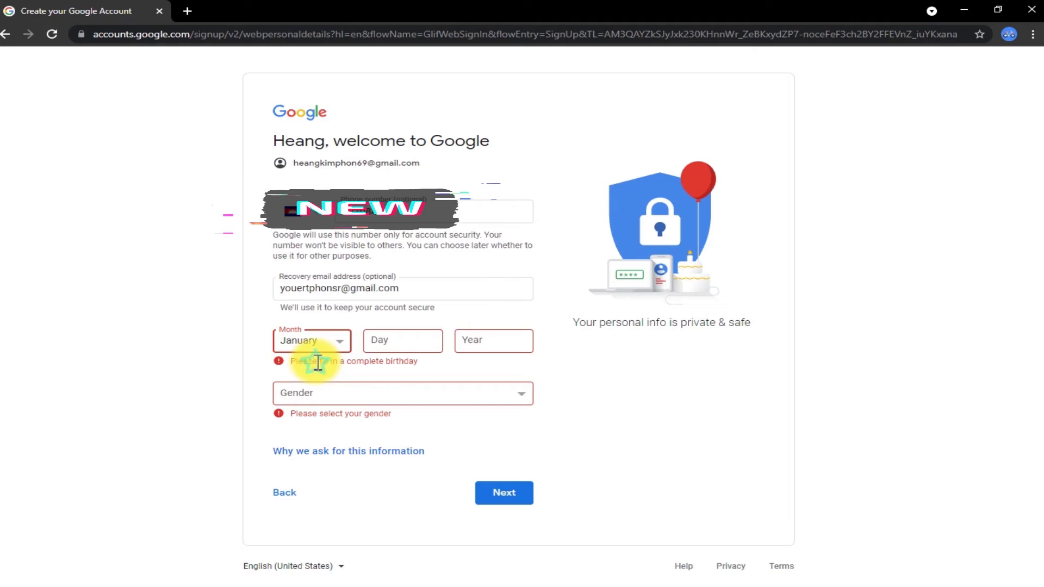
pyautogui.click(414, 342)
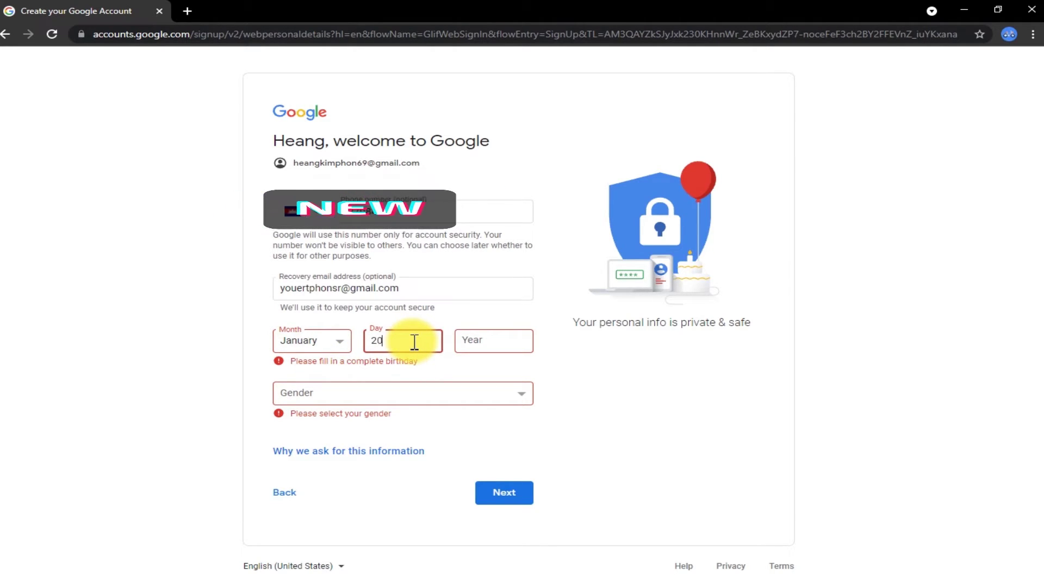
pyautogui.click(500, 343)
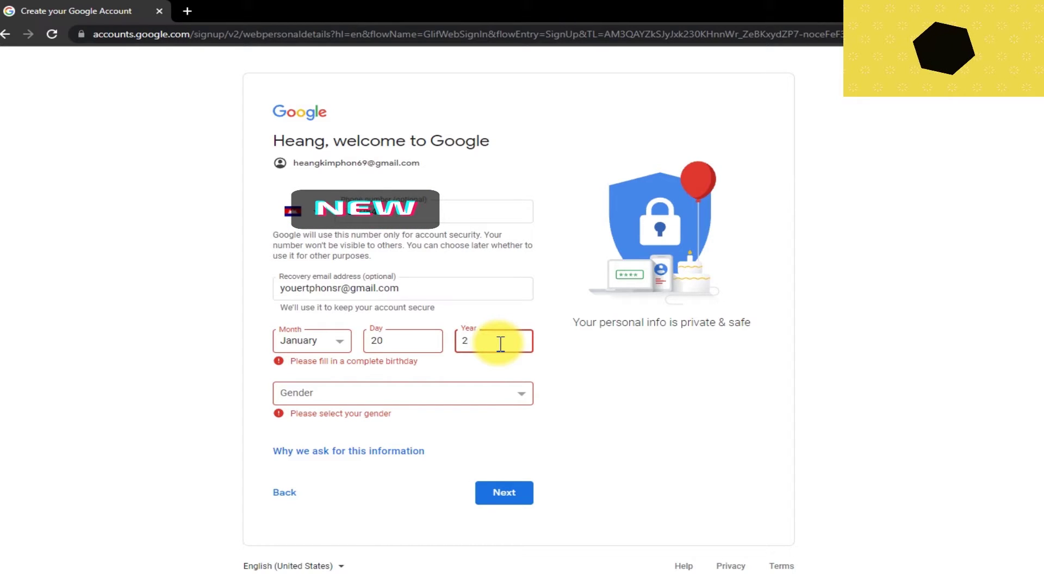
# Step: Complete the birth year as 2000 and choose Male as the gender
pyautogui.write('000')
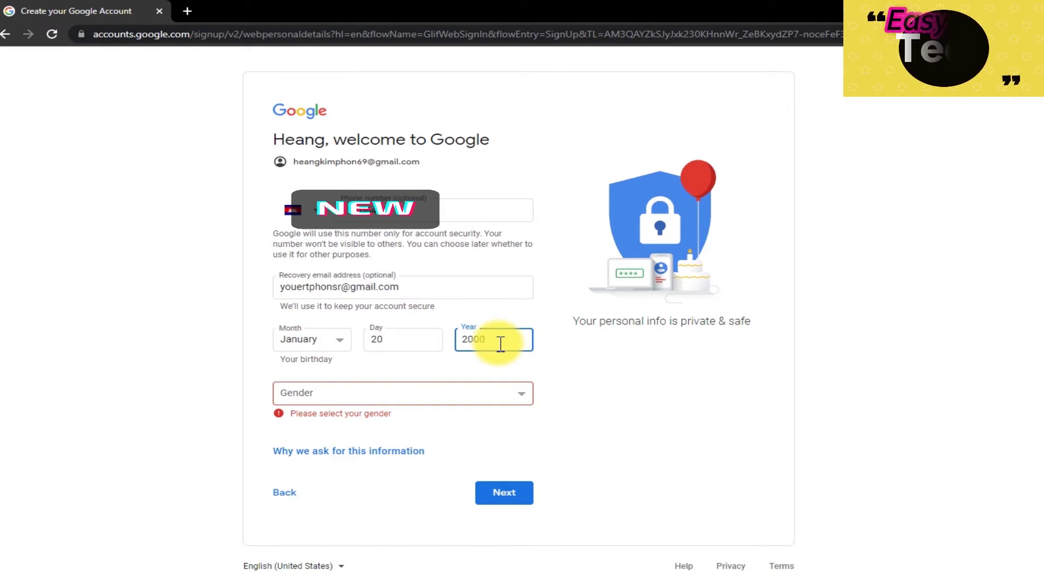
pyautogui.click(523, 399)
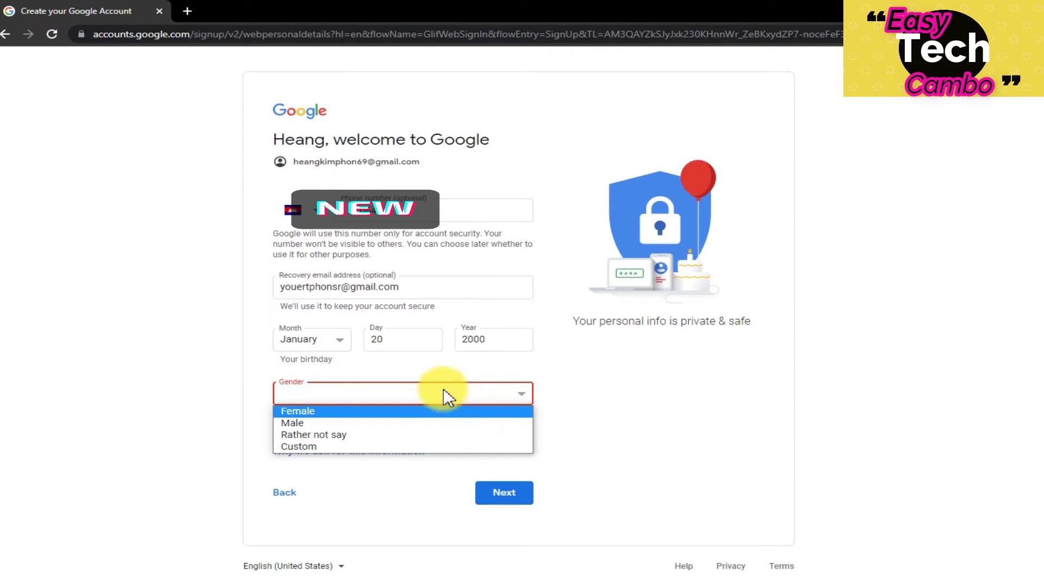
pyautogui.click(346, 424)
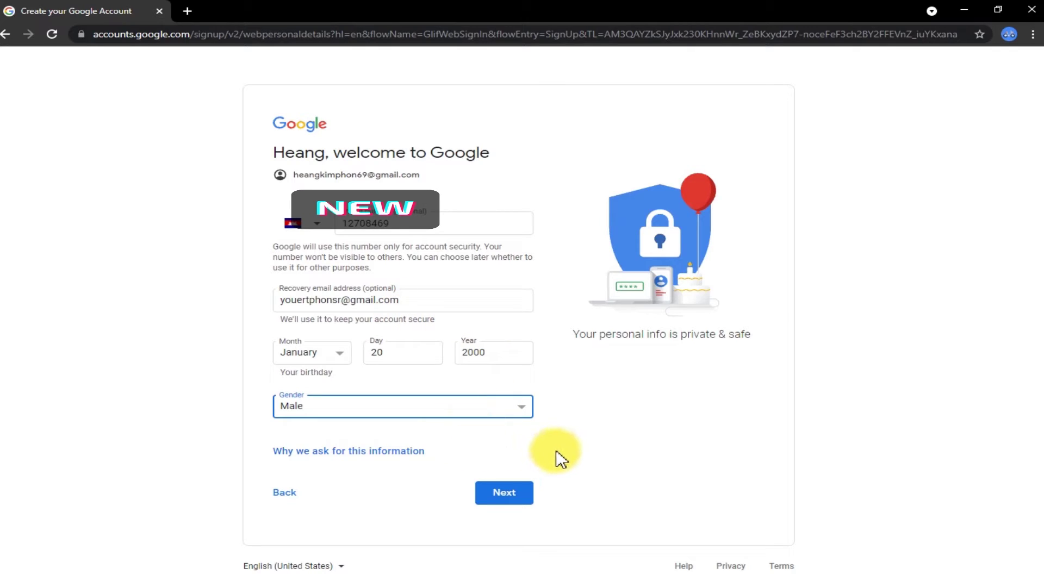
# Step: Submit the birthday and gender, then verify the phone with the texted 6-digit code
pyautogui.click(504, 493)
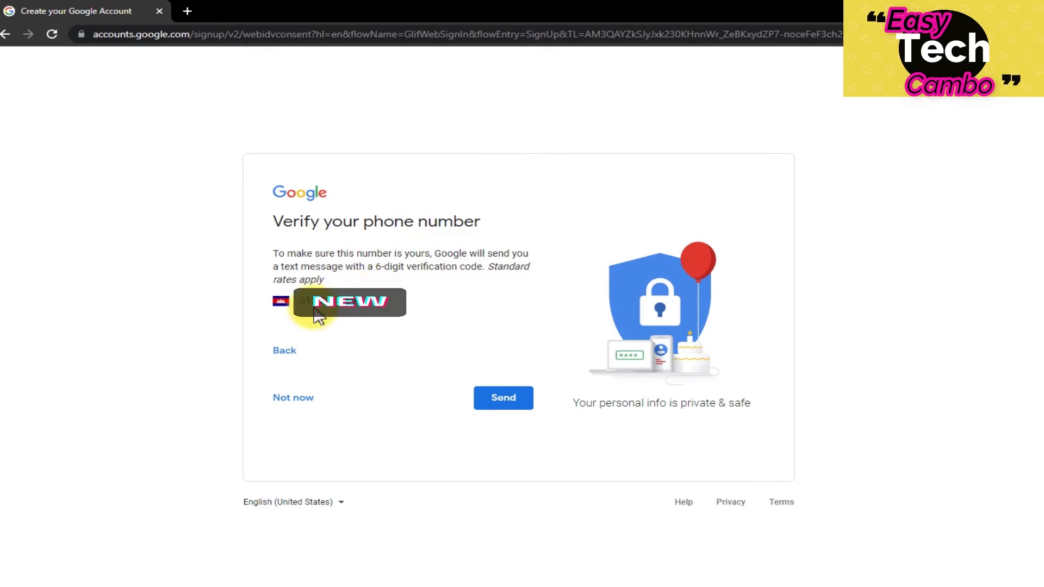
pyautogui.click(511, 401)
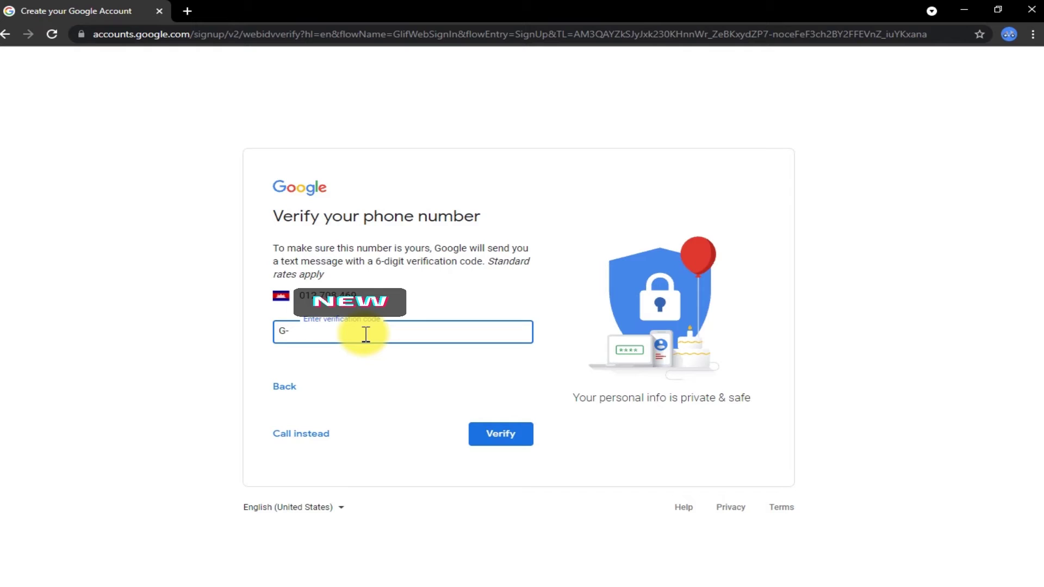
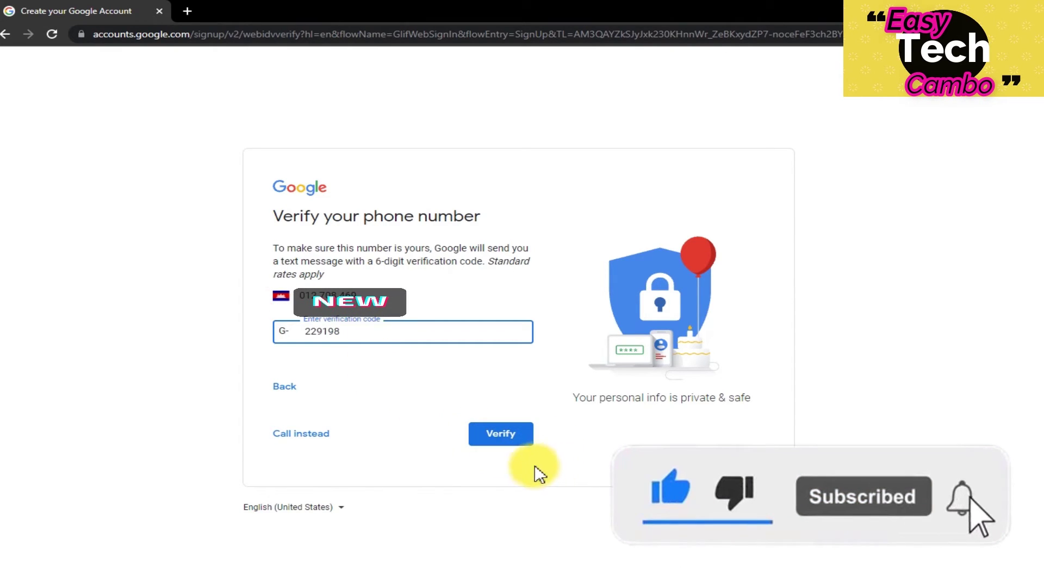
pyautogui.click(507, 437)
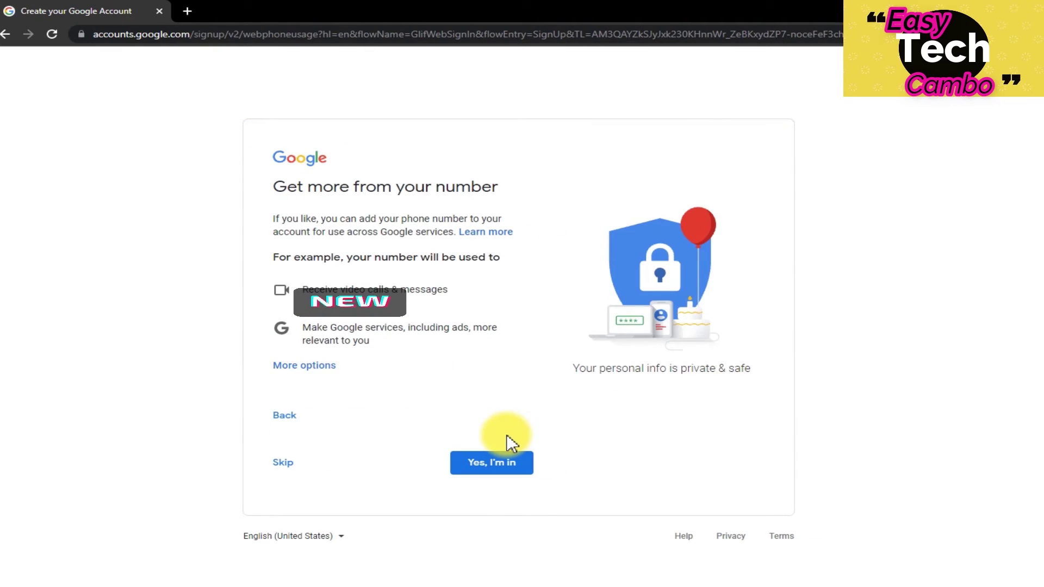